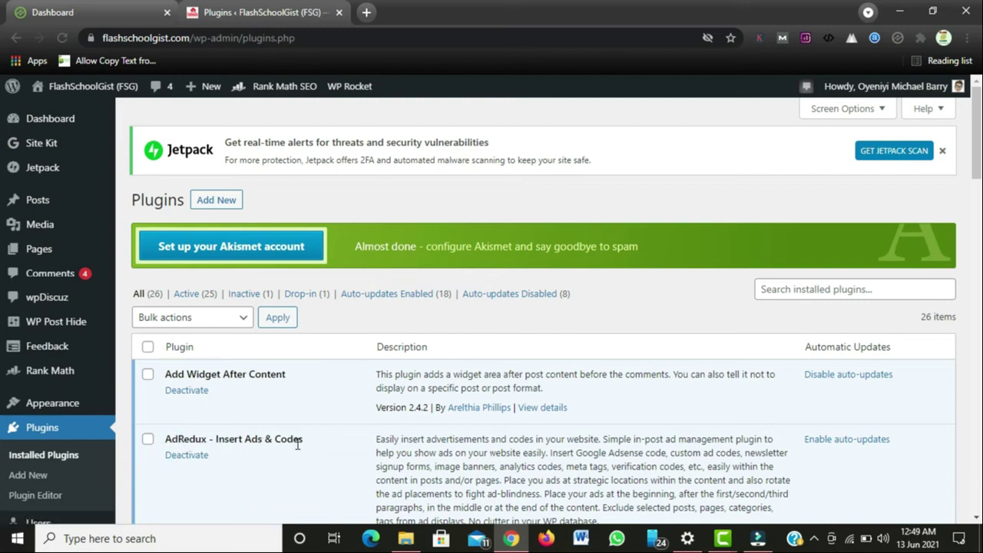
- Open the page for adding new plugins to the site
left_click_drag(298, 443, 192, 446)
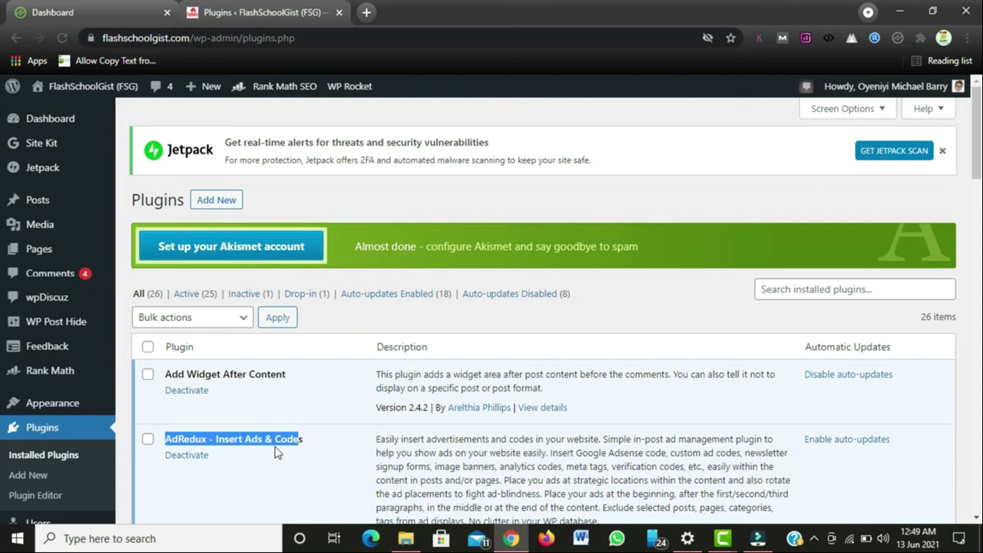
left_click(288, 449)
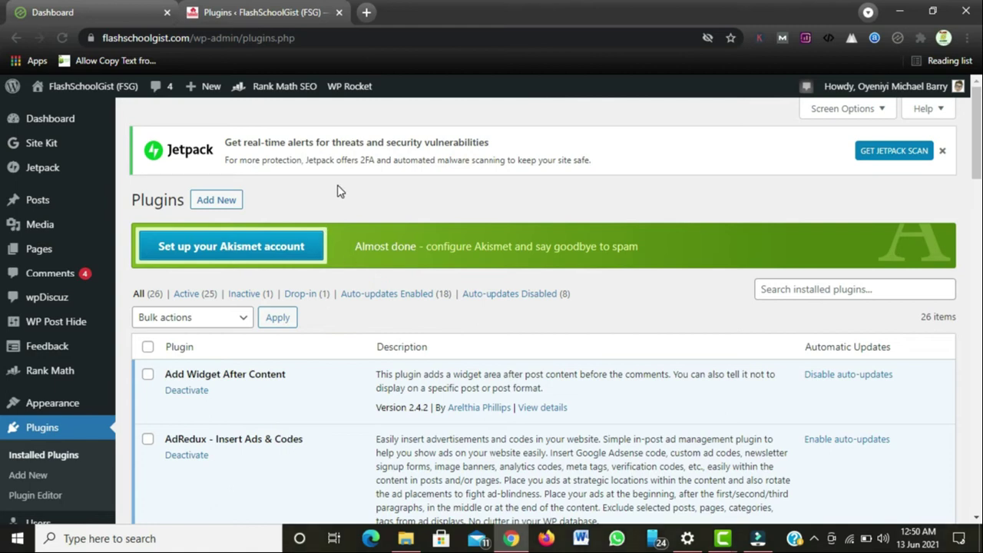
left_click(204, 205)
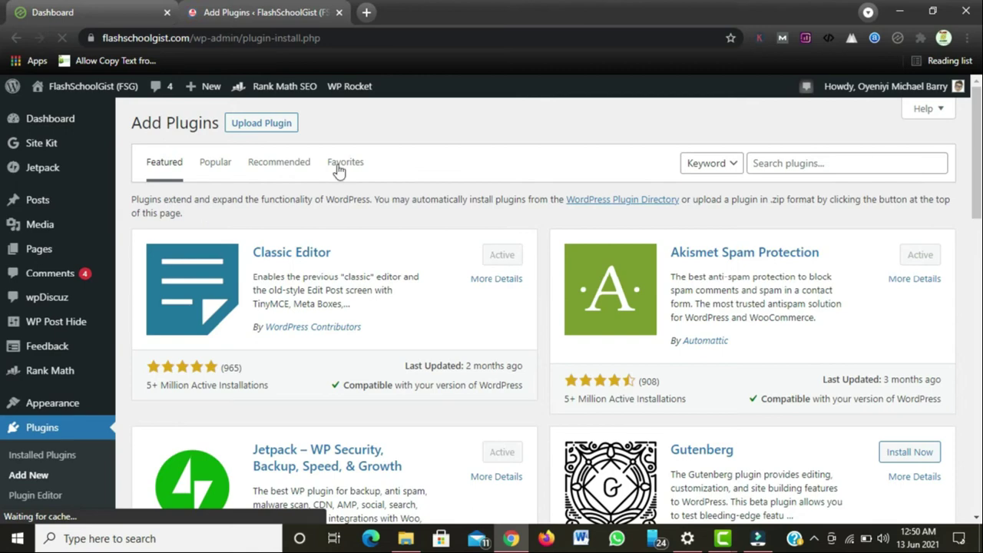
- Search the plugin directory for "Ad Redux"
scroll(971, 154, "down", 2)
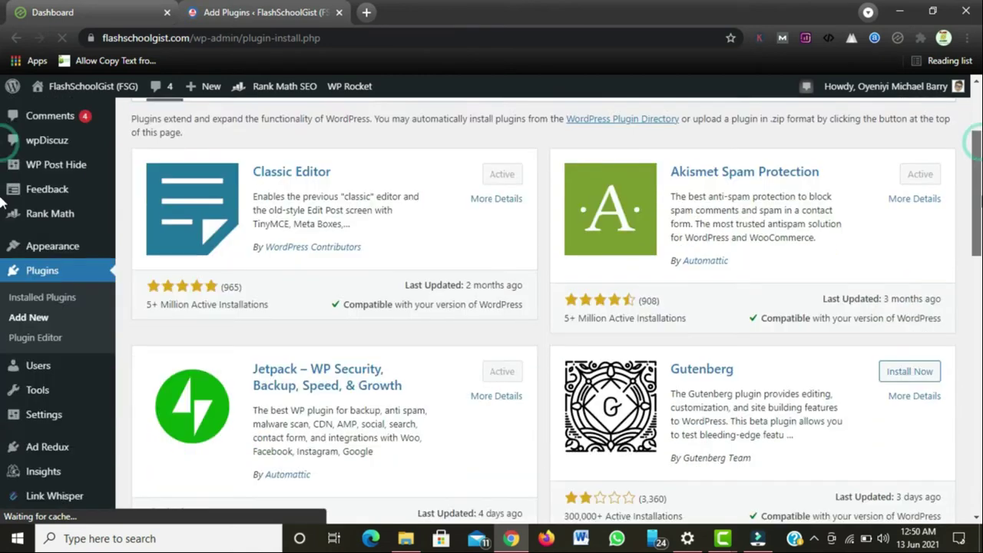
scroll(973, 154, "down", 8)
scroll(979, 197, "up", 8)
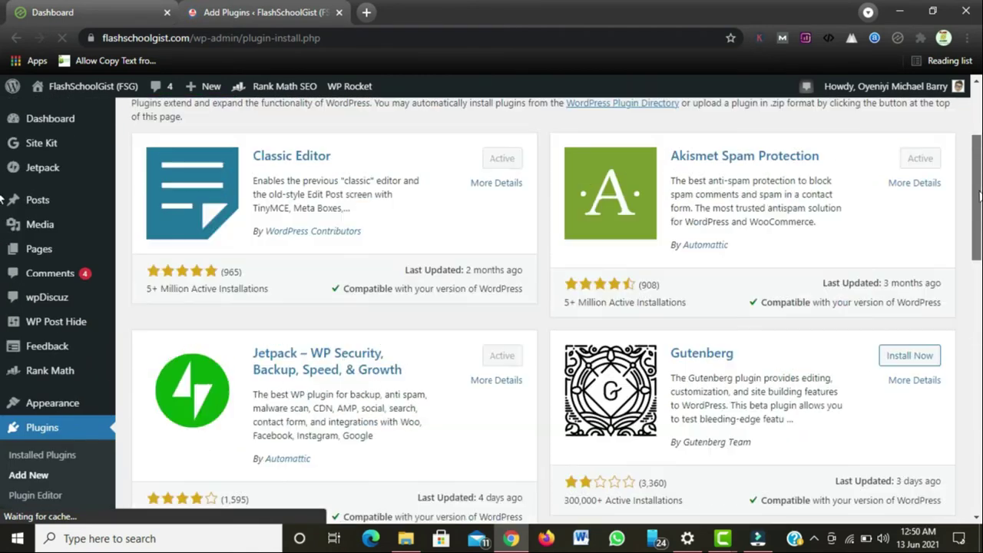
scroll(980, 197, "up", 4)
left_click(811, 229)
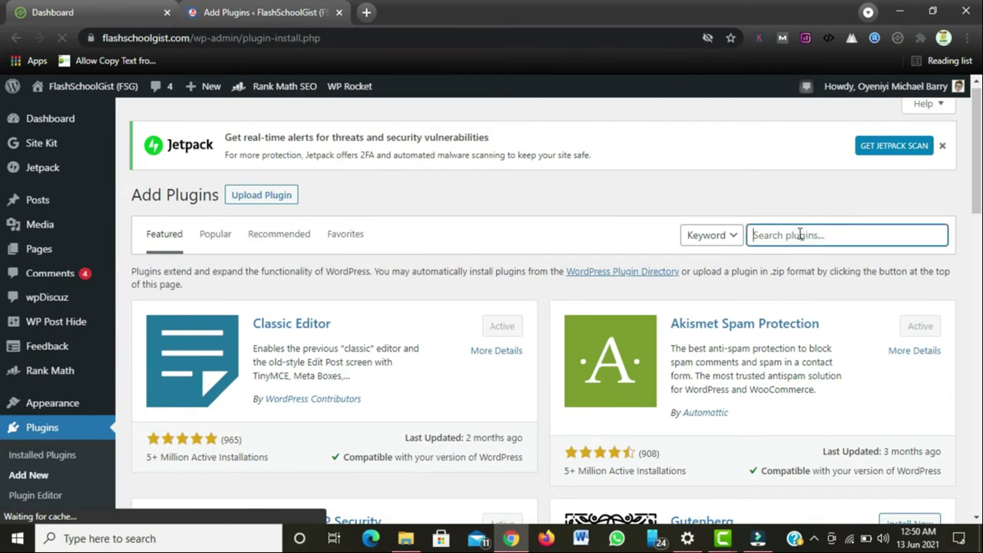
left_click(800, 234)
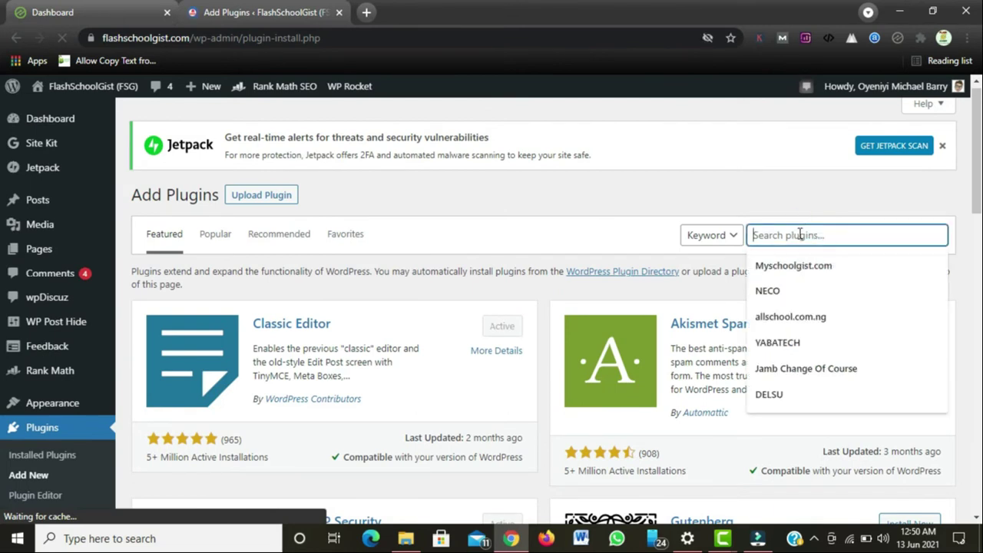
type("Ad Red")
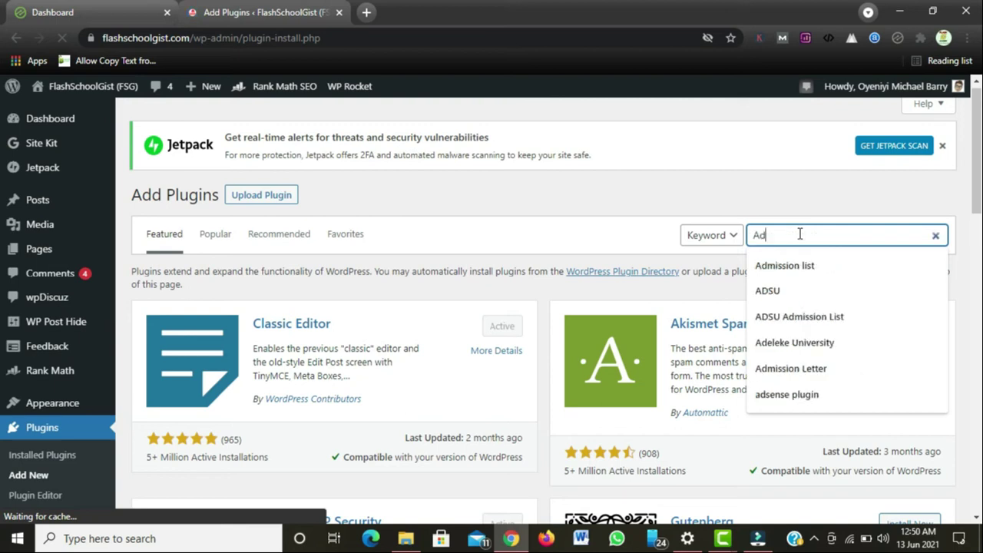
type("ux")
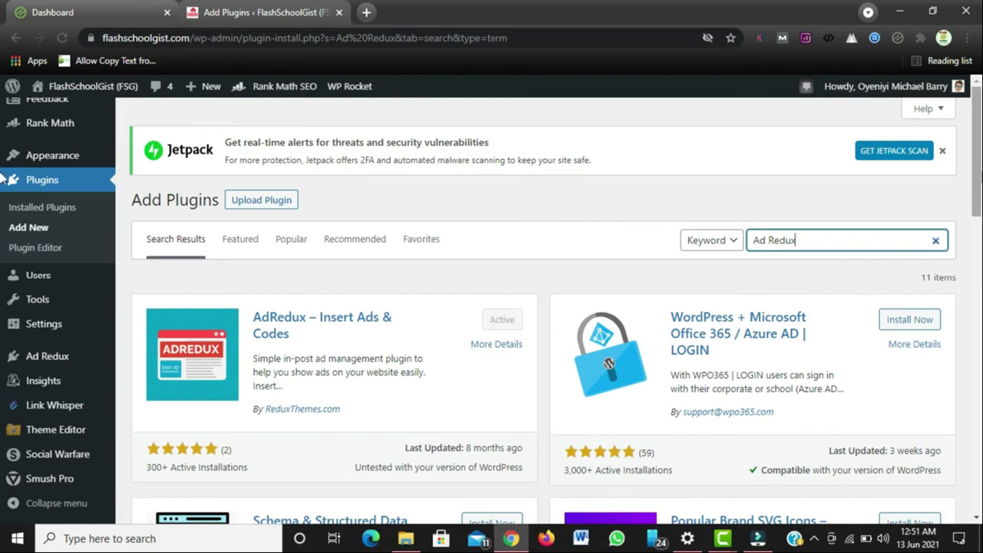
- Check the AdRedux – Insert Ads & Codes entry in the search results and open the plugin's settings page
scroll(4, 220, "down", 2)
scroll(6, 184, "up", 2)
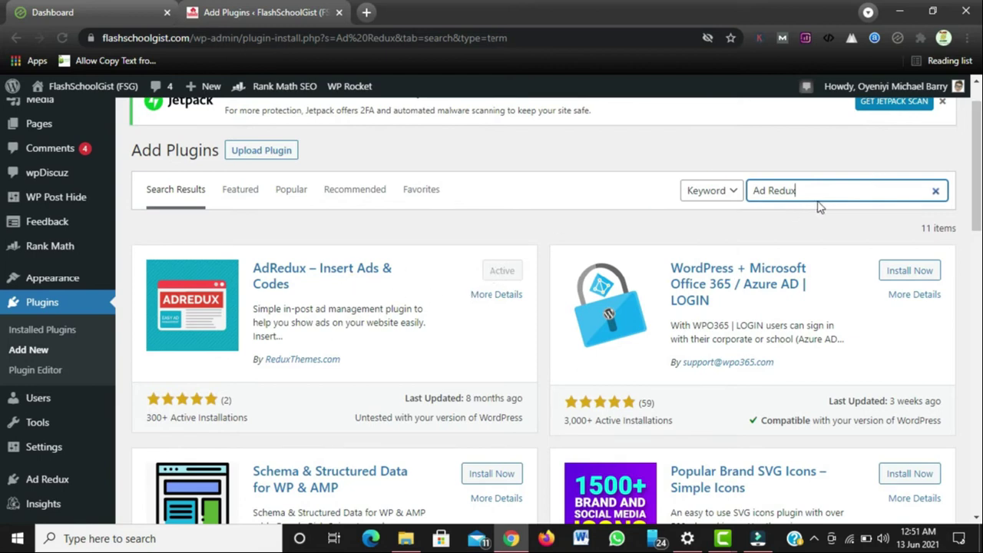
scroll(4, 189, "down", 1)
scroll(4, 188, "down", 1)
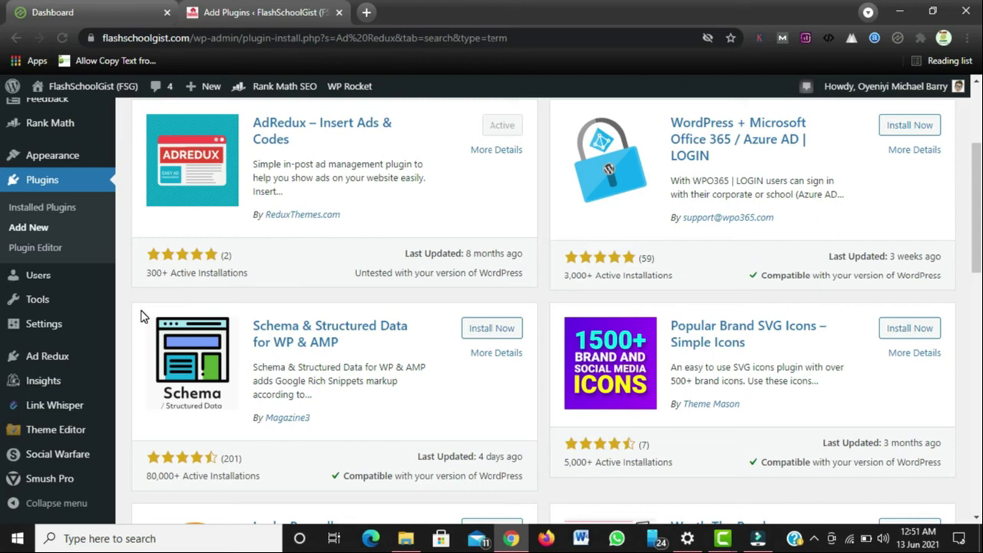
left_click(45, 364)
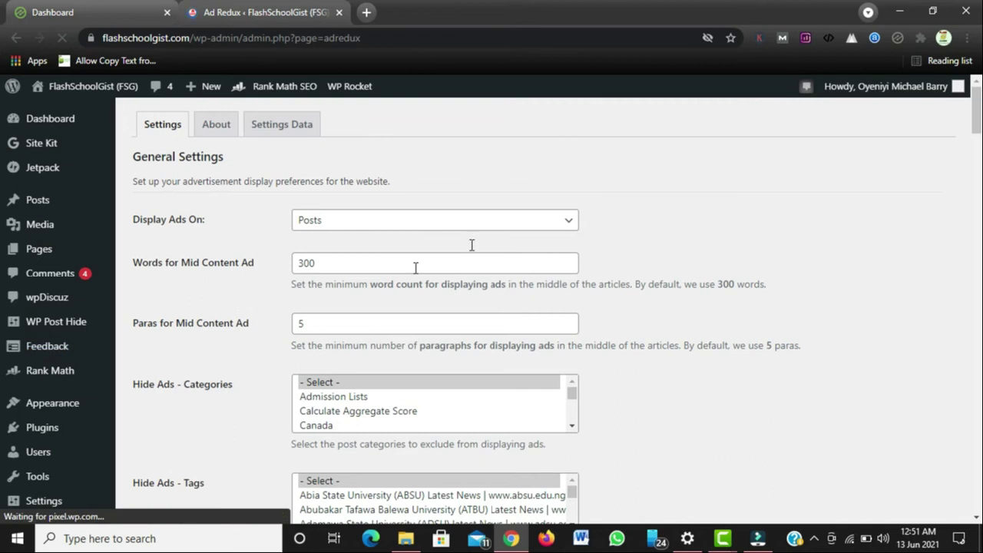
- Set the minimum word count for mid-content ads to 500
scroll(3, 261, "down", 10)
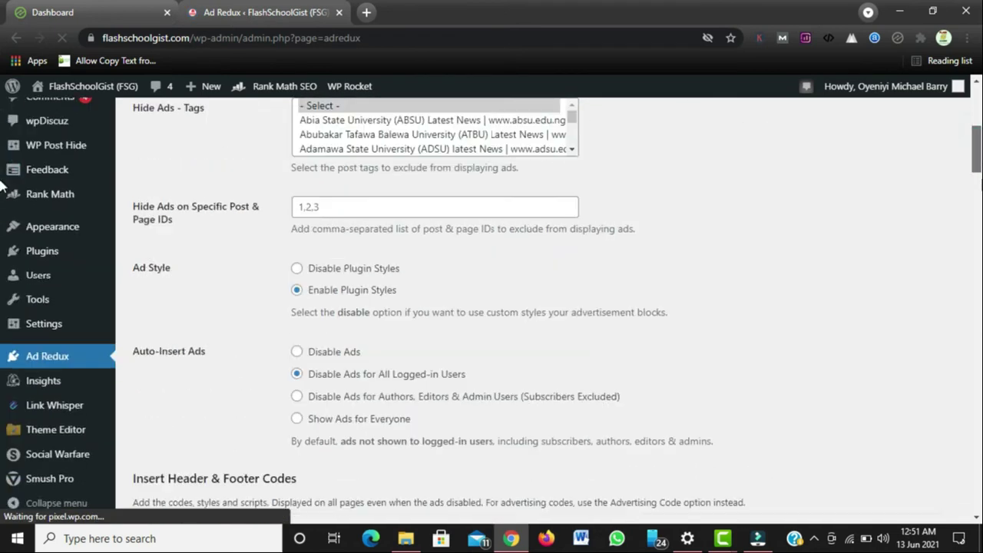
scroll(3, 261, "up", 10)
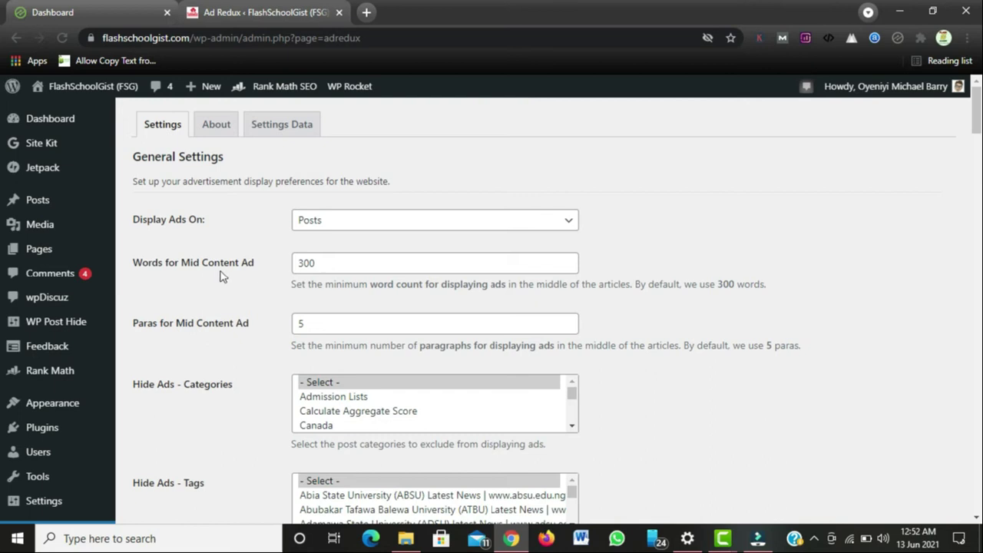
left_click_drag(132, 262, 259, 262)
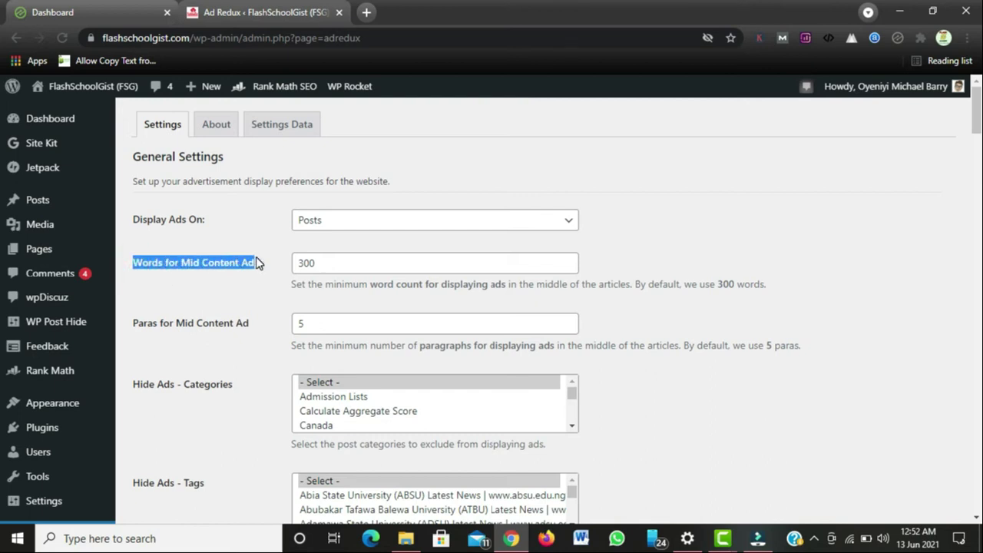
left_click(327, 264)
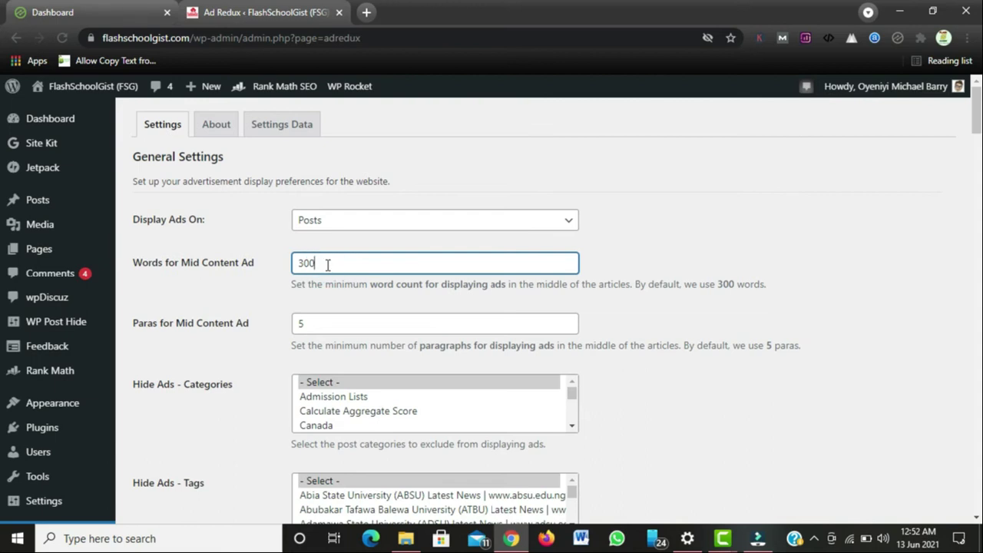
key("BackSpace")
key("BackSpace")
key("BackSpace")
type("500")
- Clear the Words for Mid Content Ad value and leave the field empty
key("BackSpace")
key("BackSpace")
key("BackSpace")
left_click(281, 290)
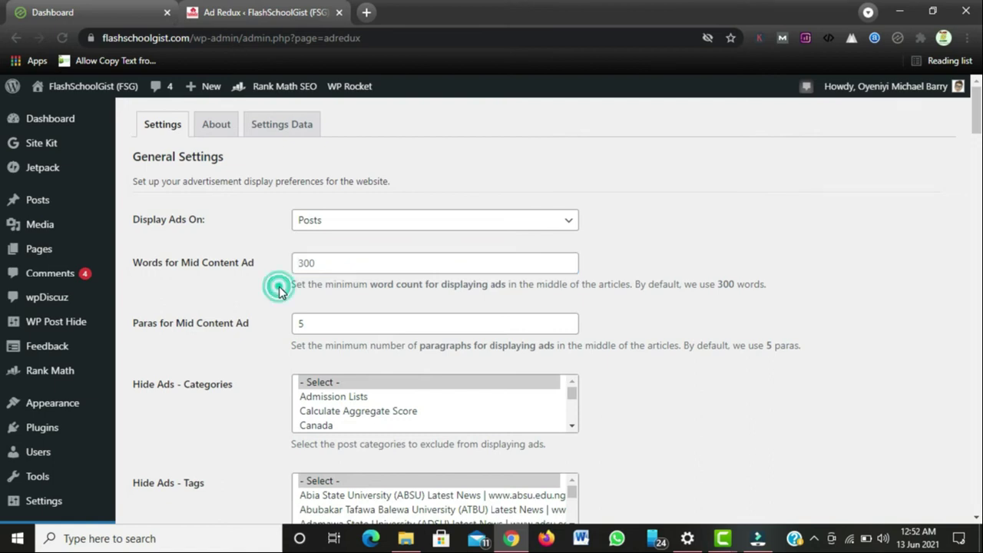
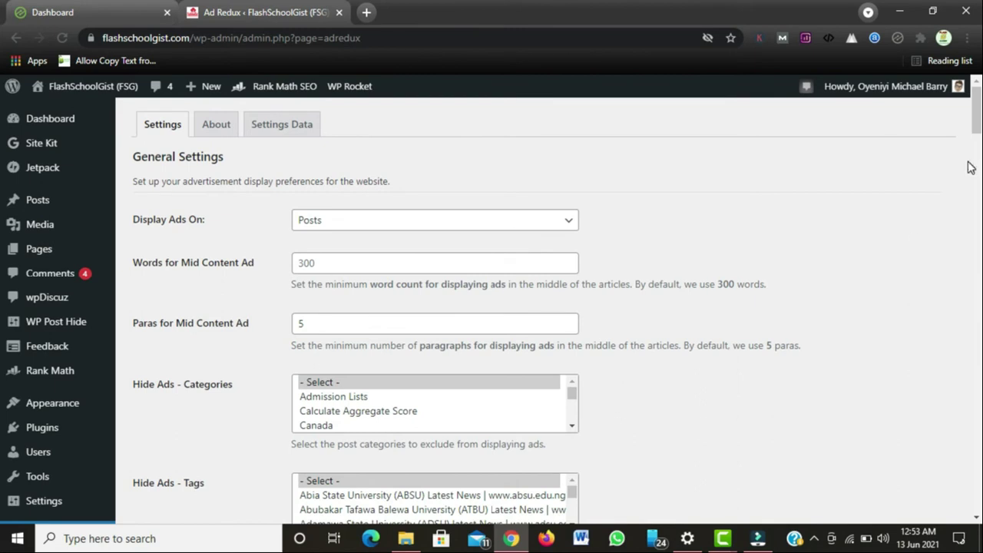
- Review the general ad settings, from the hide-ads, ad style and auto-insert options to the Insert Header & Footer Codes section
scroll(970, 164, "down", 10)
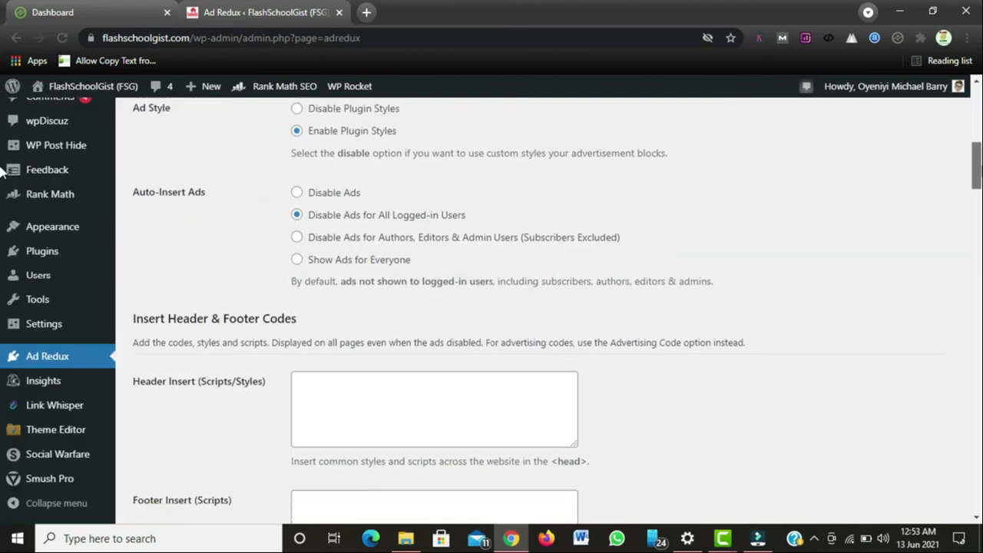
scroll(2, 170, "down", 1)
scroll(2, 154, "up", 4)
scroll(2, 147, "up", 1)
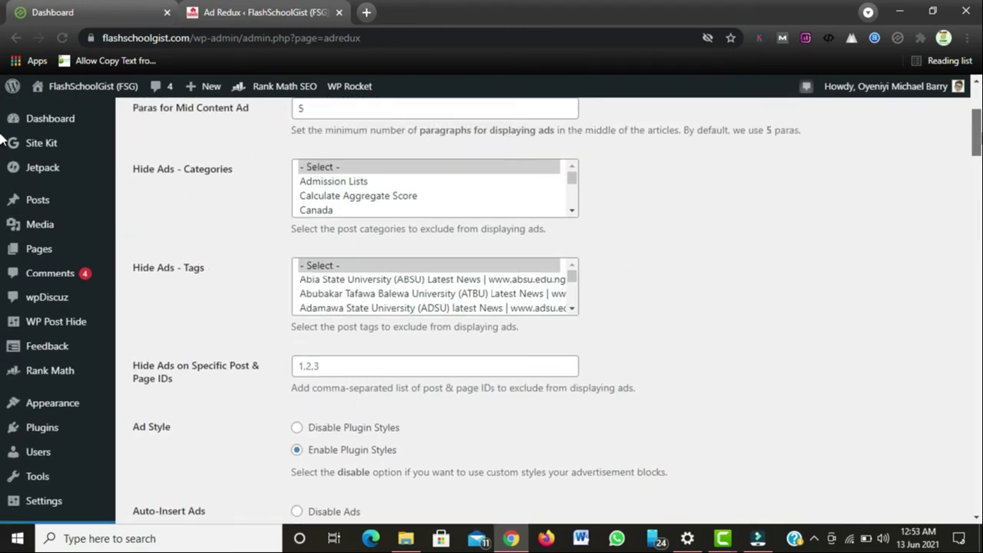
scroll(2, 153, "down", 3)
scroll(2, 153, "up", 2)
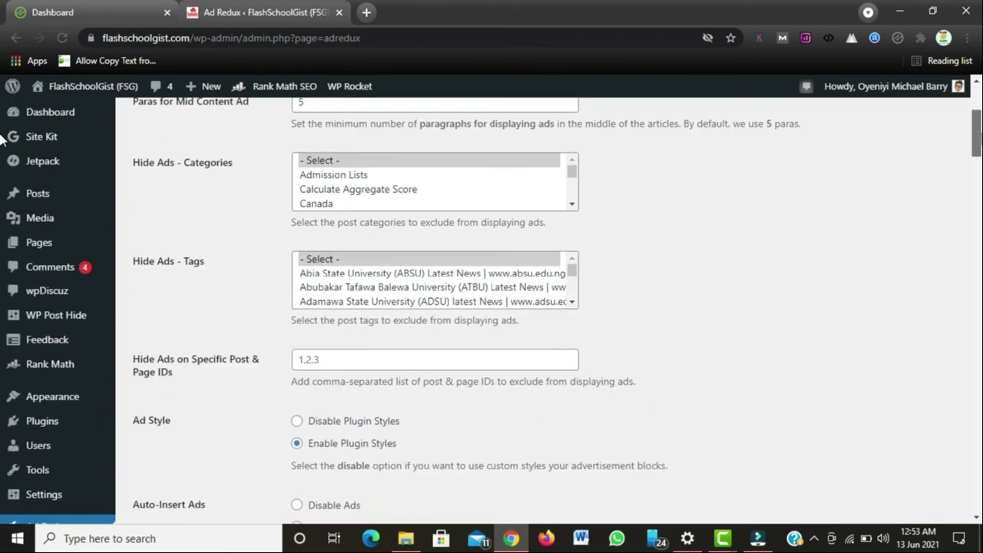
scroll(2, 139, "up", 3)
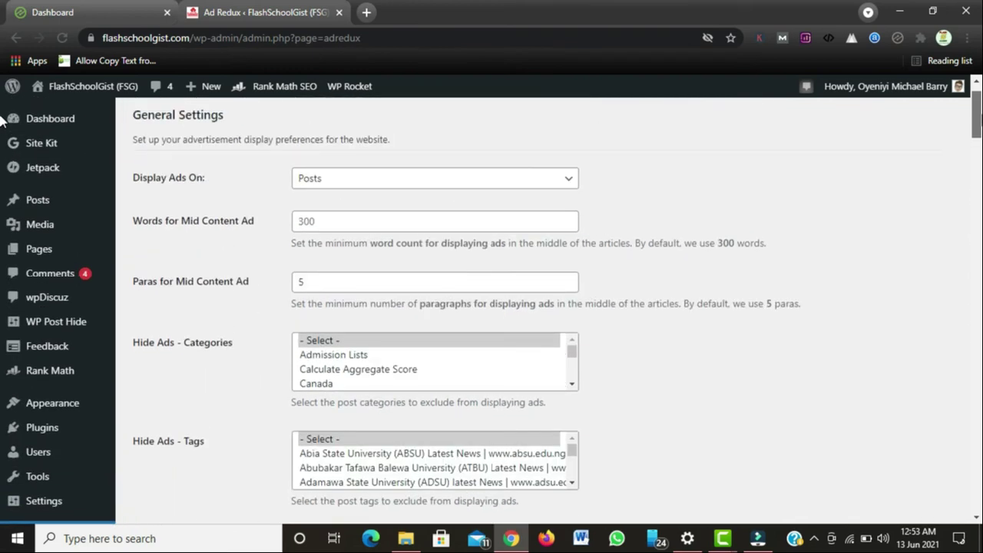
scroll(2, 142, "down", 2)
scroll(2, 142, "down", 3)
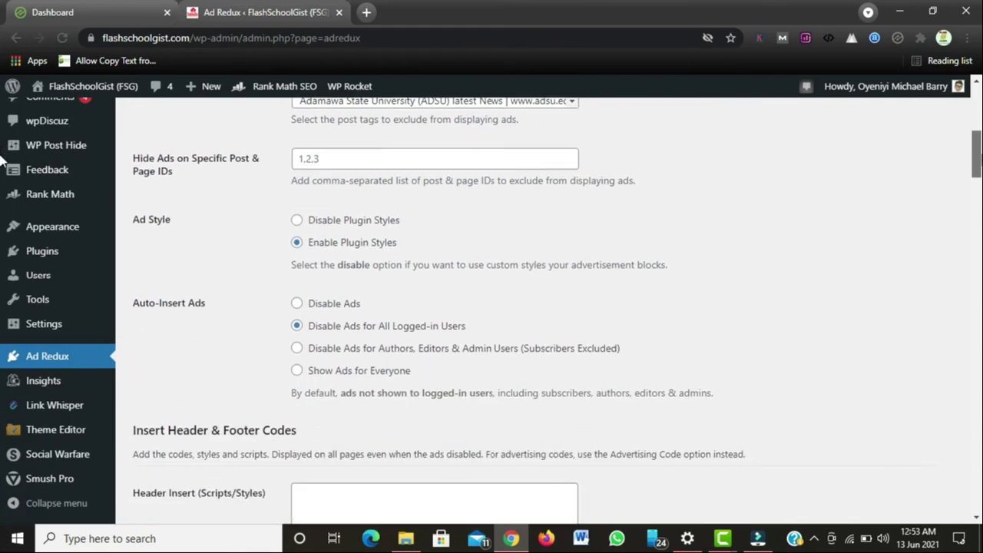
scroll(2, 157, "down", 3)
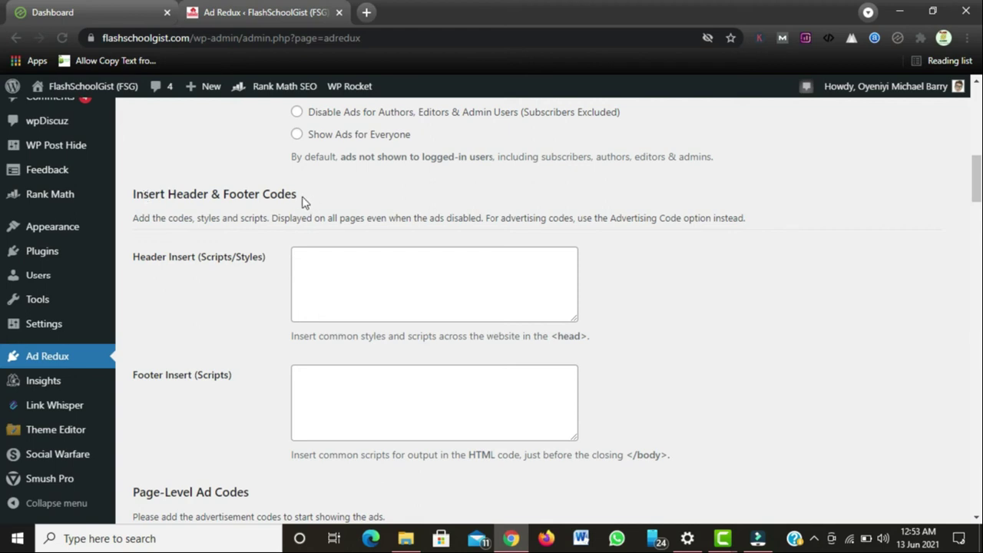
left_click_drag(296, 194, 135, 194)
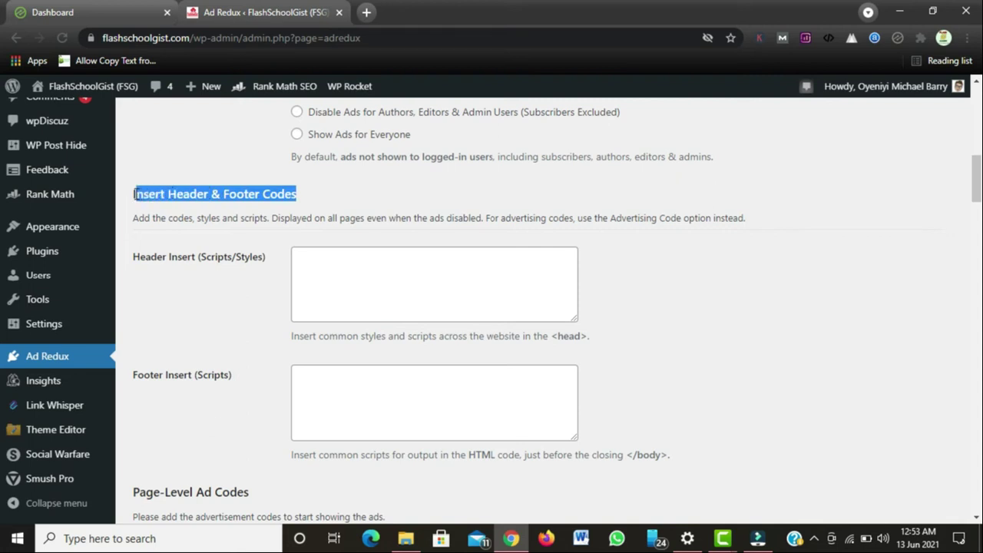
left_click(179, 199)
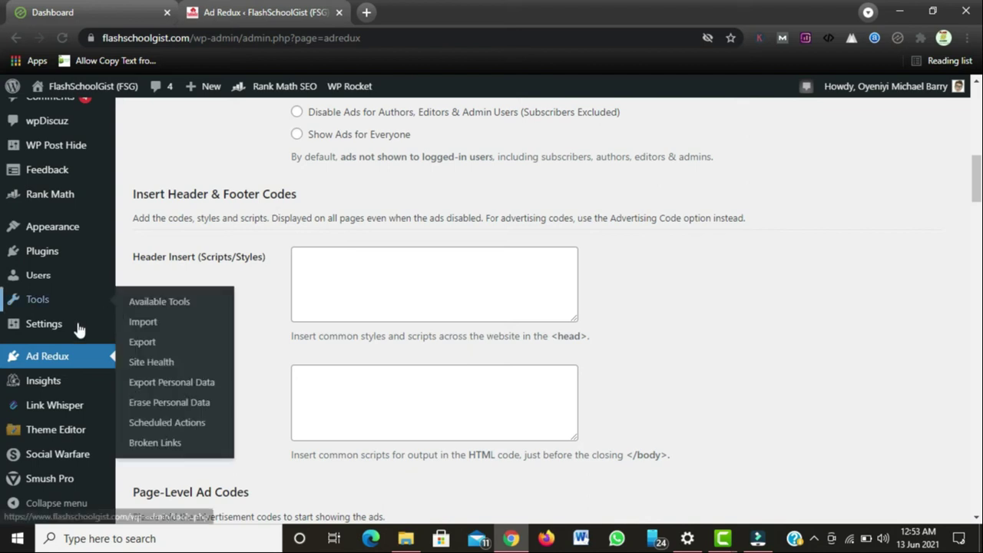
- Place the cursor in the empty Header Insert (Scripts/Styles) code box
mouse_move(71, 330)
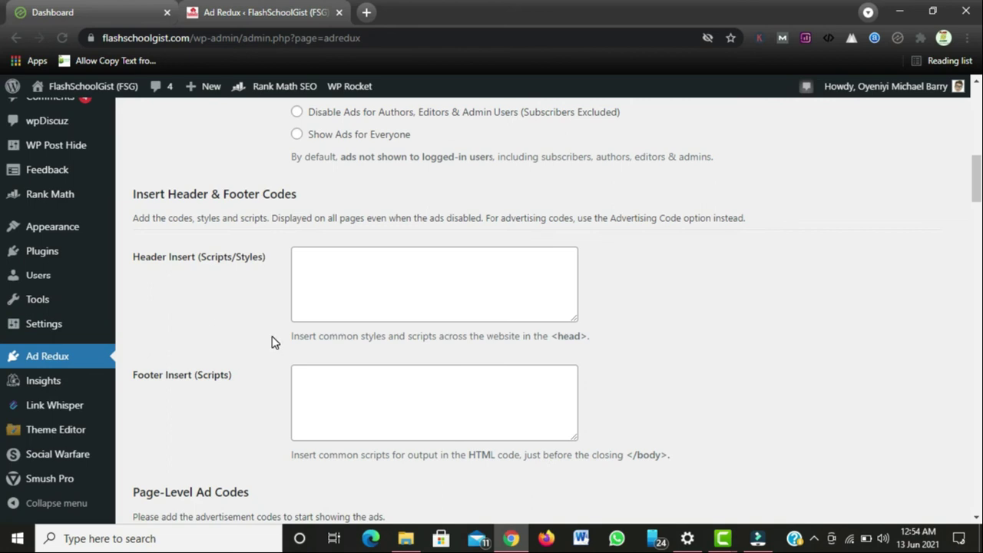
left_click(321, 267)
left_click(320, 267)
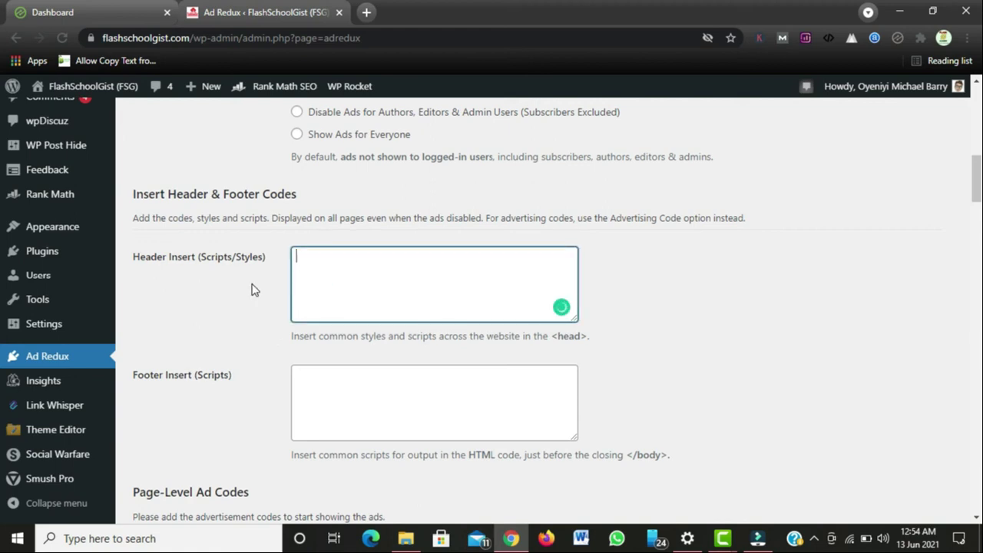
left_click(328, 242)
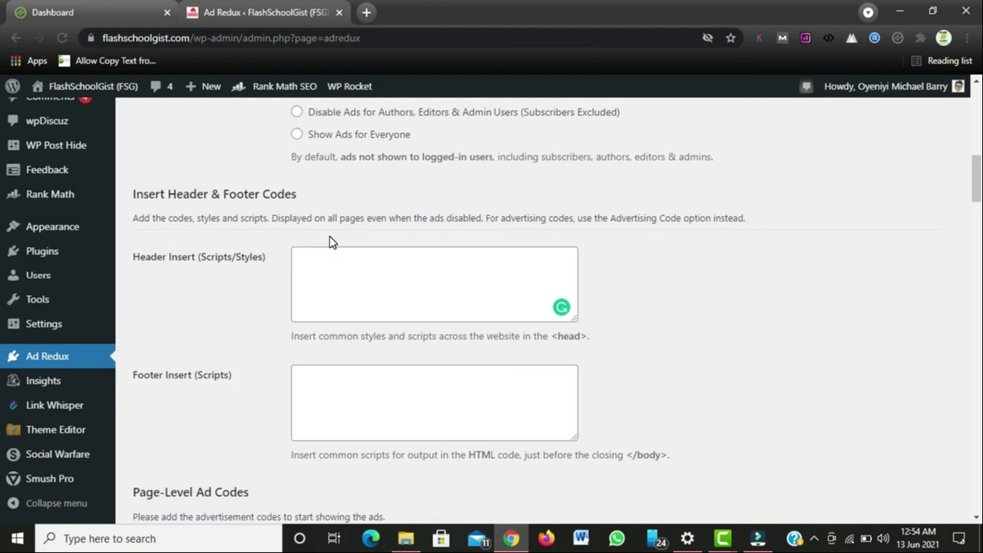
left_click(336, 259)
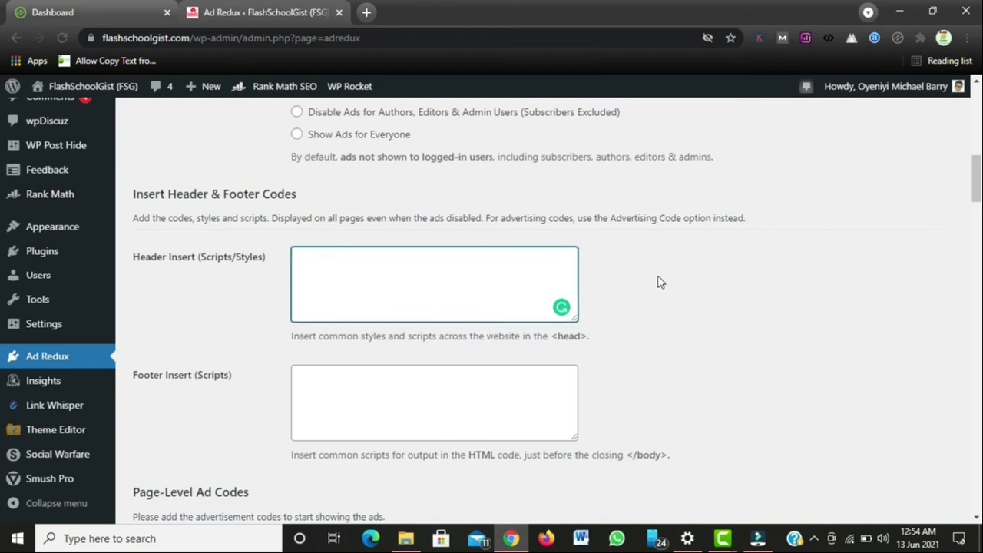
- Examine the Display Location options for Advertisement #1 and keep Before Content selected
scroll(2, 193, "down", 1)
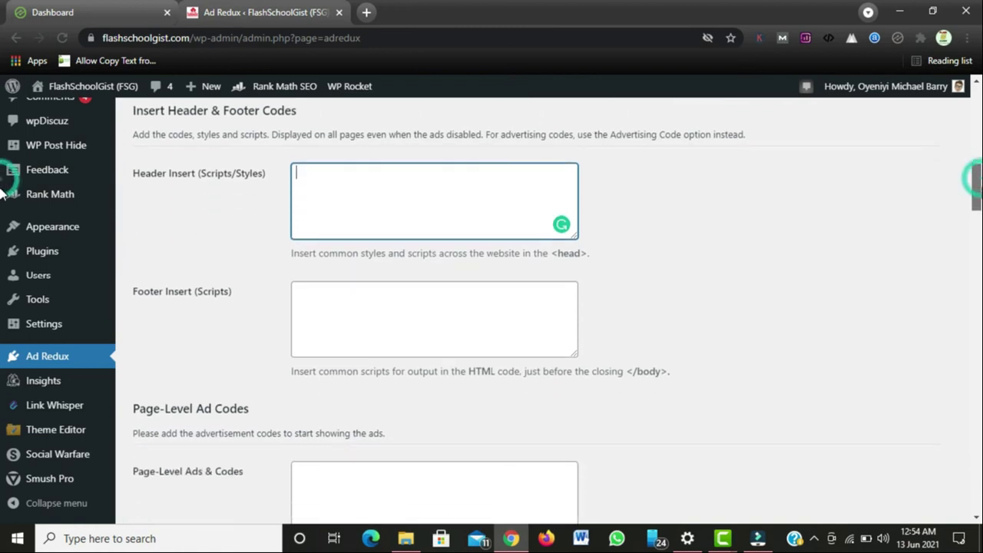
scroll(2, 200, "down", 5)
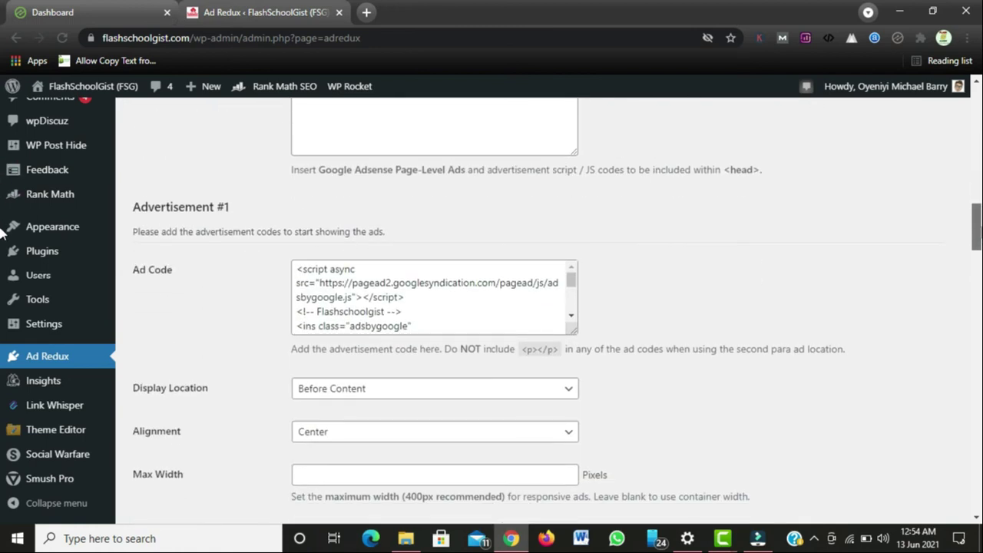
scroll(2, 234, "down", 1)
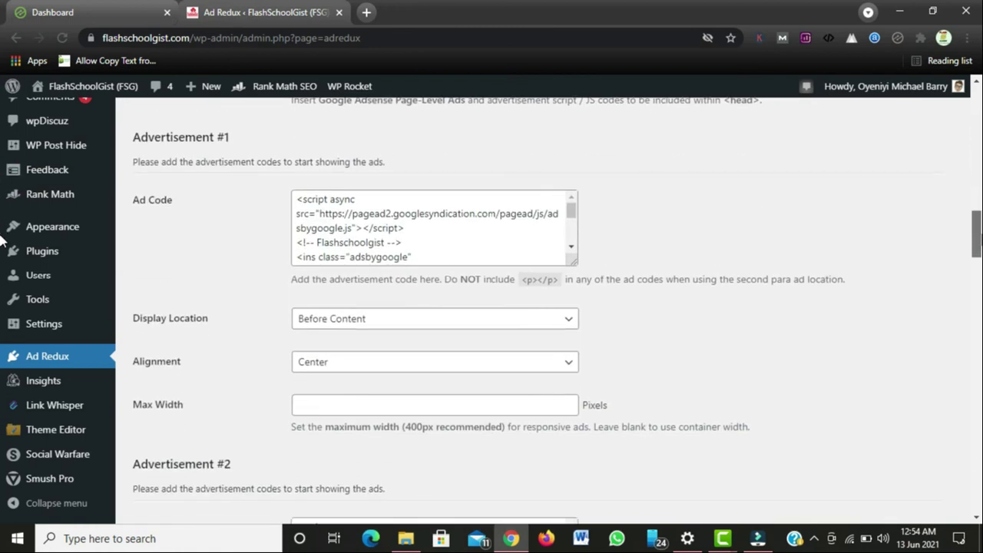
scroll(2, 238, "up", 1)
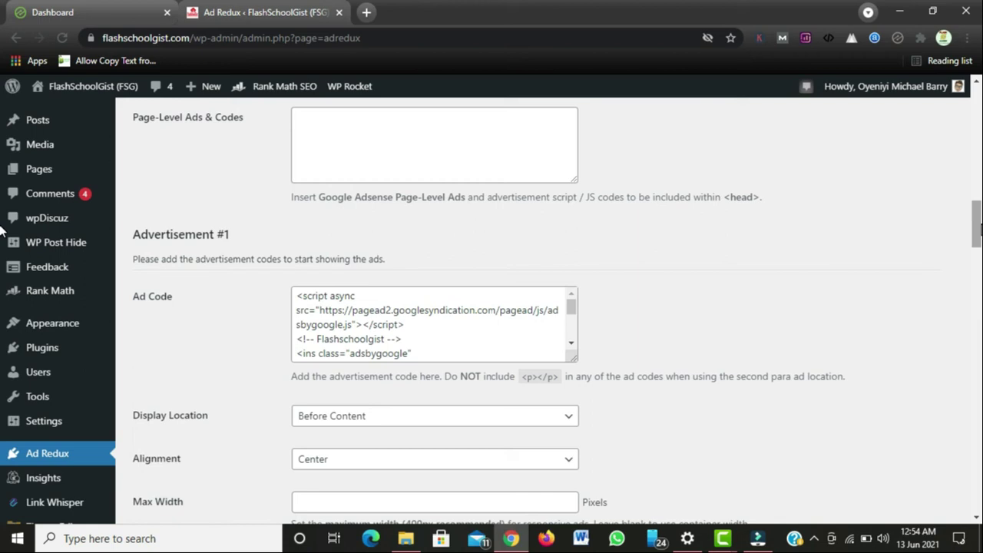
scroll(2, 230, "down", 2)
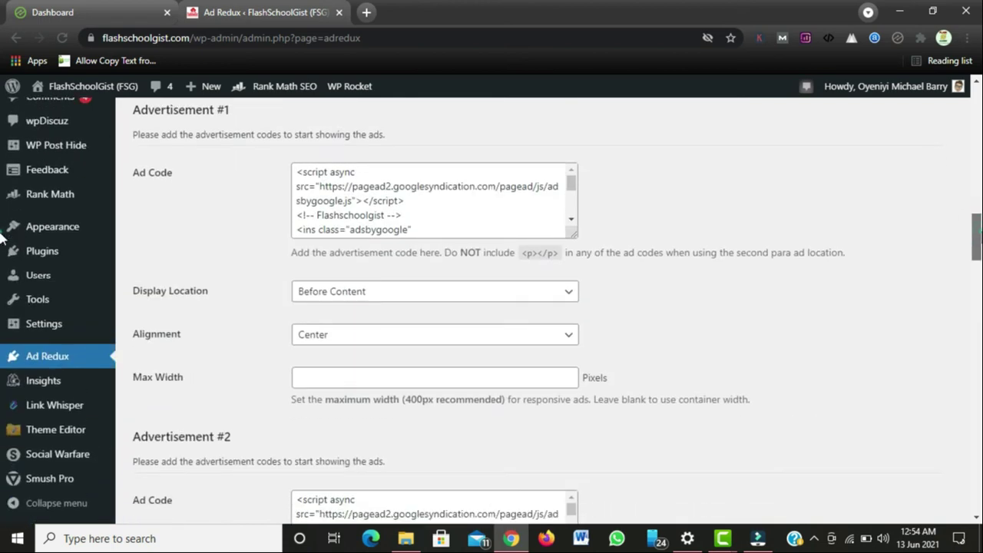
scroll(1, 233, "up", 2)
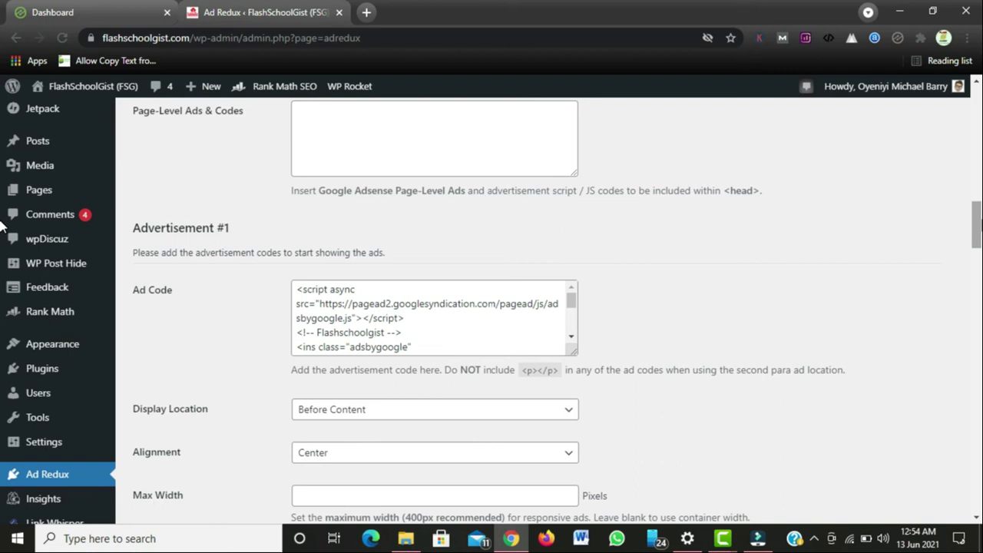
left_click(552, 412)
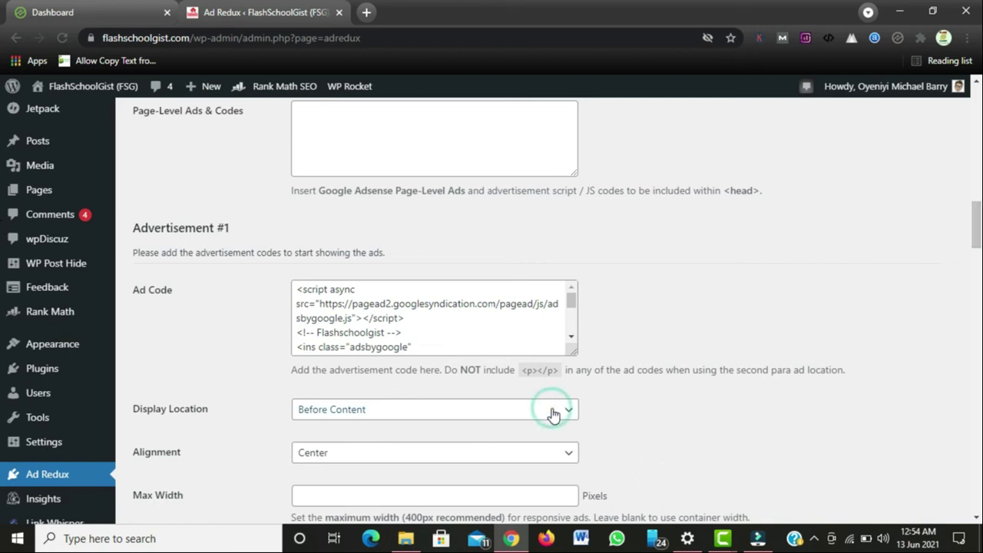
scroll(962, 255, "down", 1)
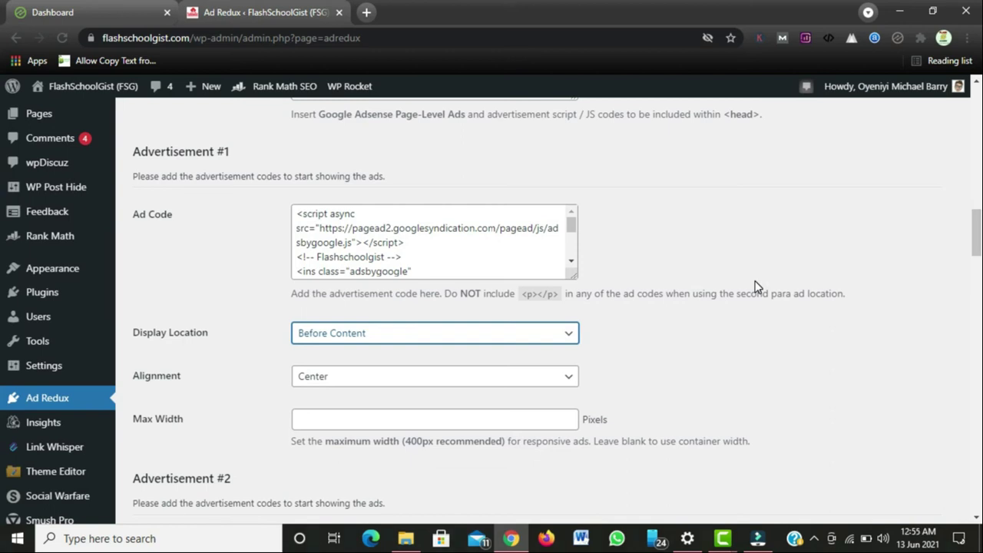
left_click(548, 344)
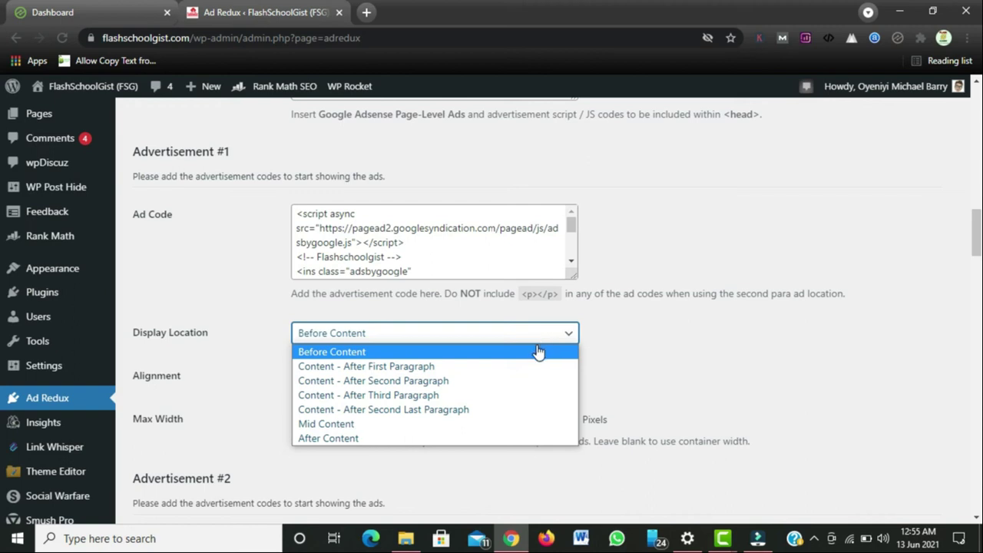
left_click(536, 344)
- Read to the end of Advertisement #1's ad code, check its alignment options and keep Center selected
left_click_drag(975, 229, 979, 234)
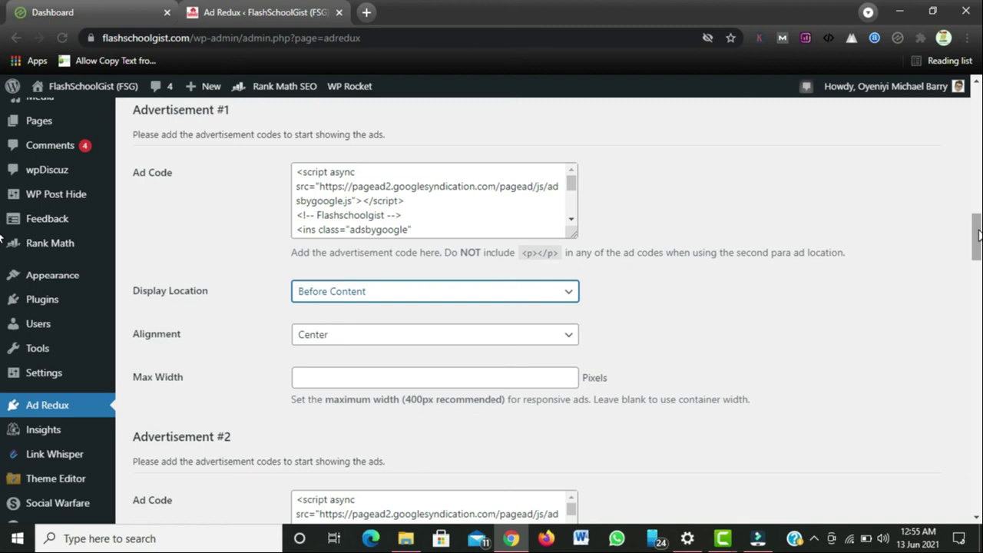
left_click(572, 222)
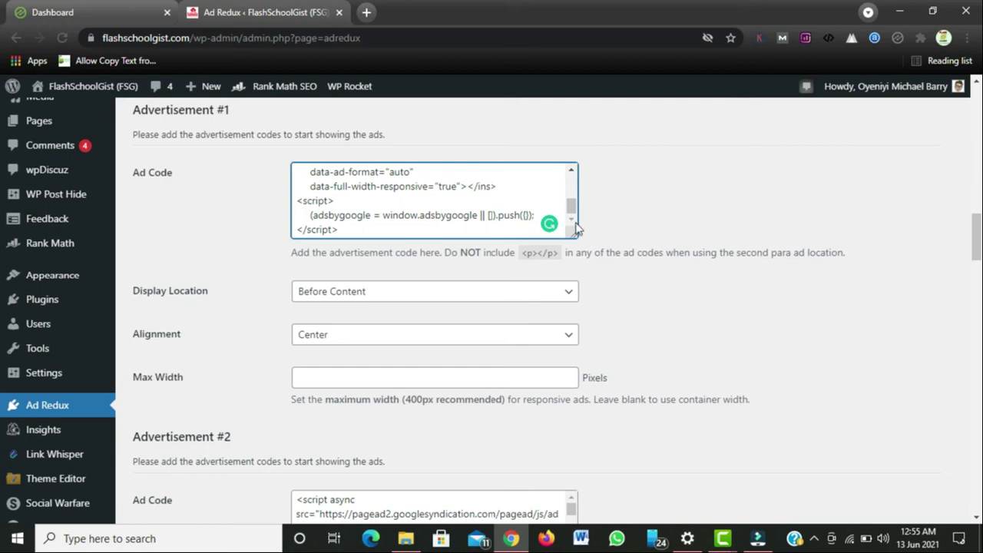
left_click(399, 345)
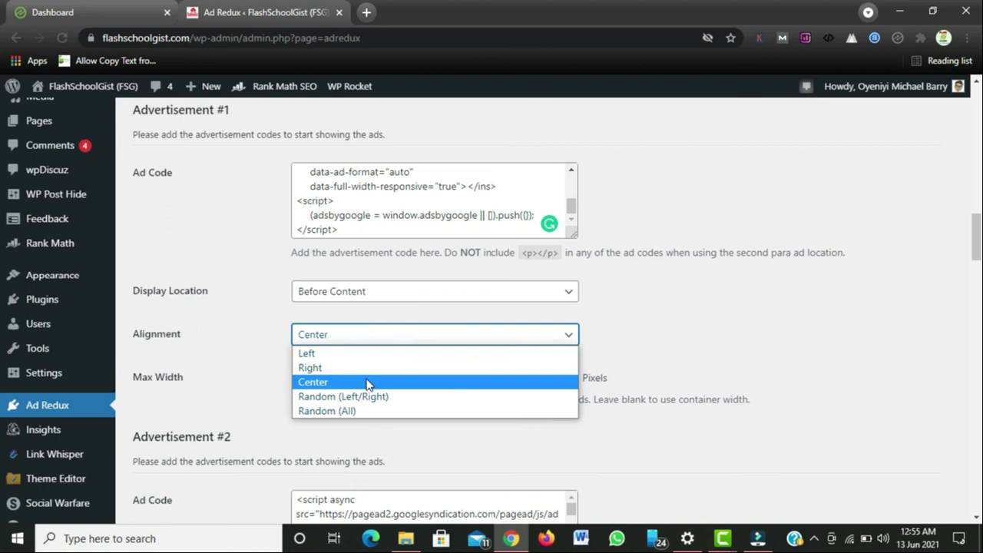
left_click(369, 381)
left_click(393, 357)
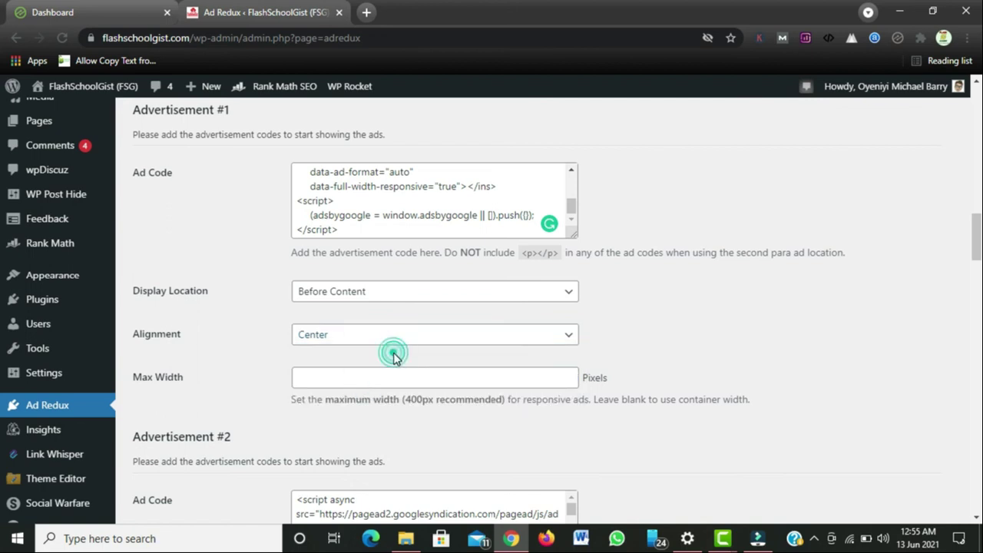
- Place the cursor in Advertisement #1's empty Max Width field and review the middle lines of its ad code
scroll(4, 238, "down", 1)
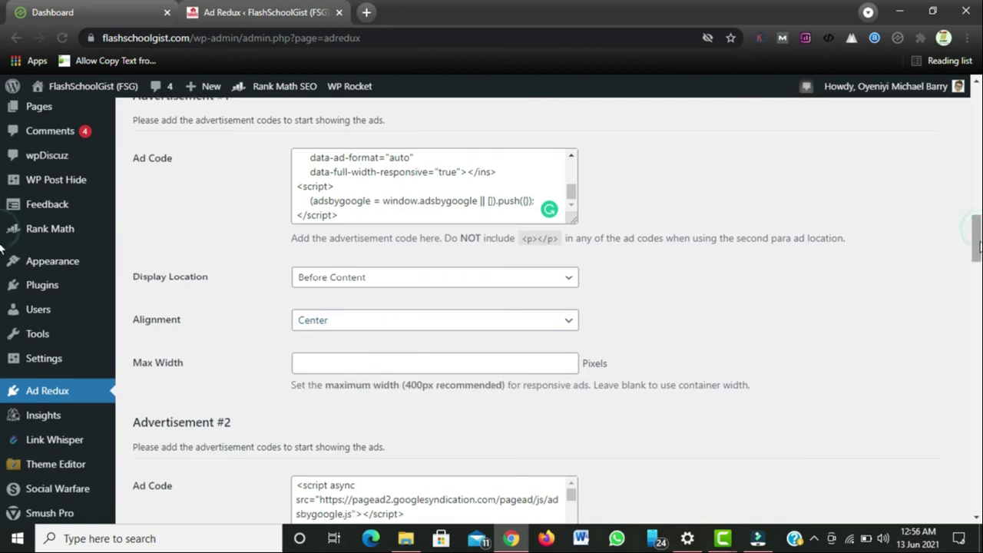
scroll(430, 354, "down", 1)
left_click(378, 343)
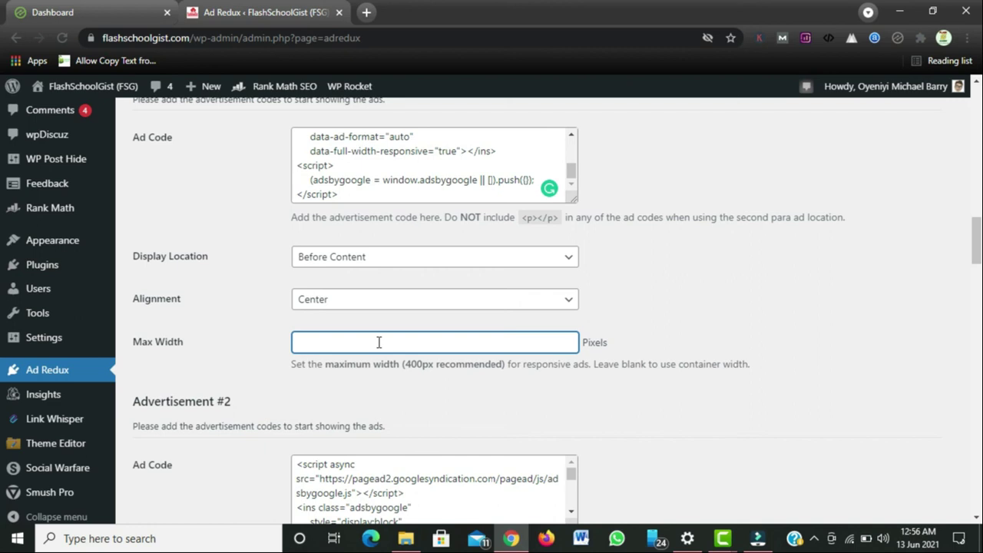
left_click_drag(974, 270, 975, 253)
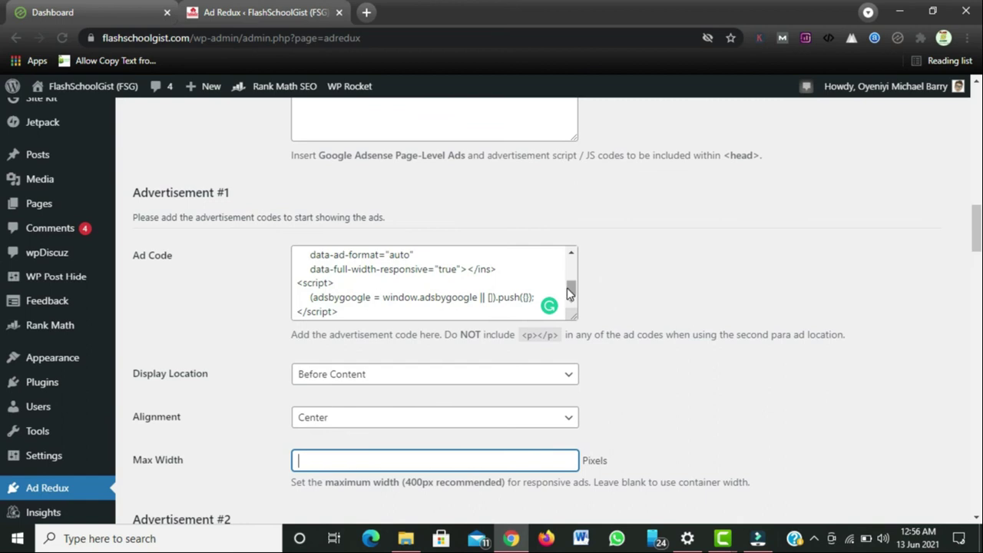
mouse_move(570, 289)
left_mouse_down()
mouse_move(572, 269)
mouse_move(571, 281)
left_mouse_up()
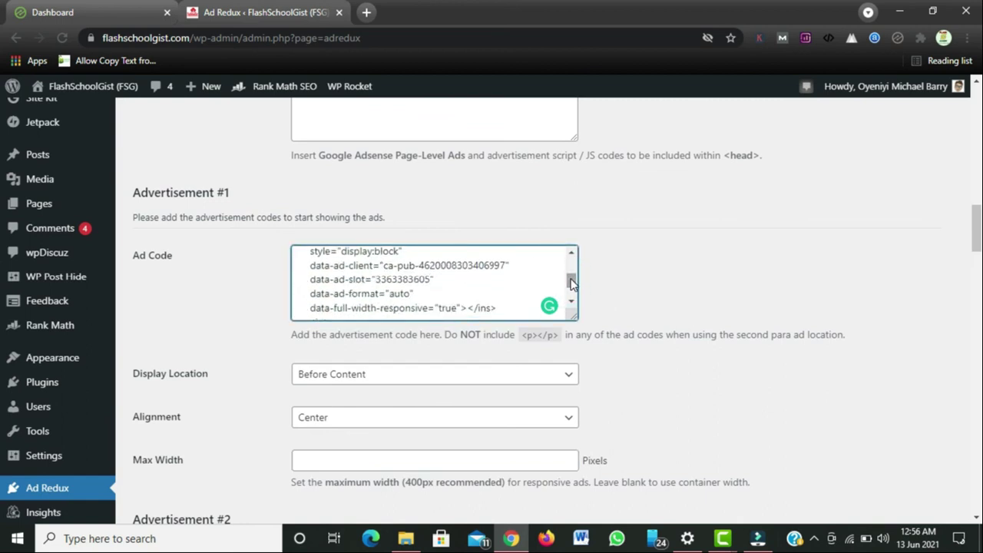
- Examine the Display Location options for Advertisement #3 and leave Mid Content selected
left_click_drag(973, 244, 979, 253)
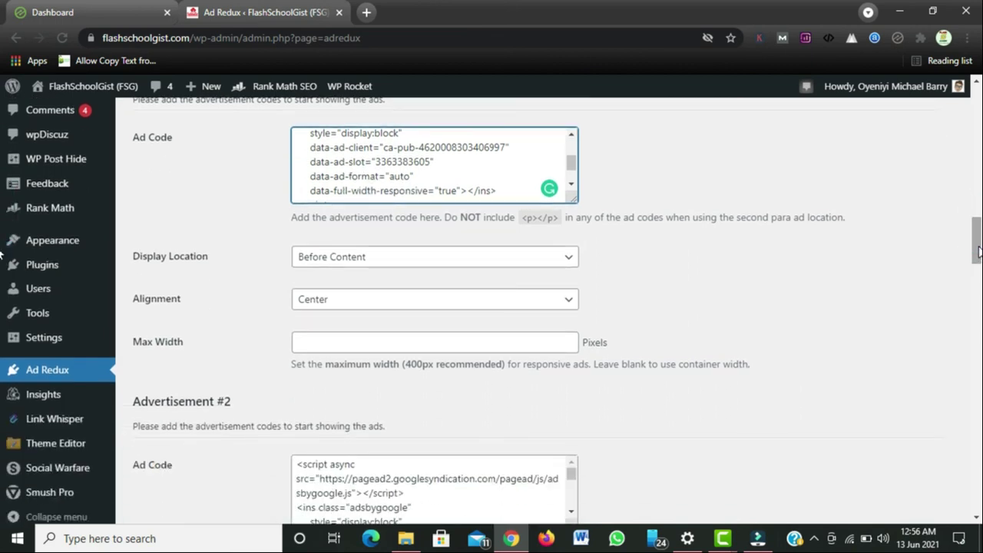
left_click_drag(978, 252, 977, 307)
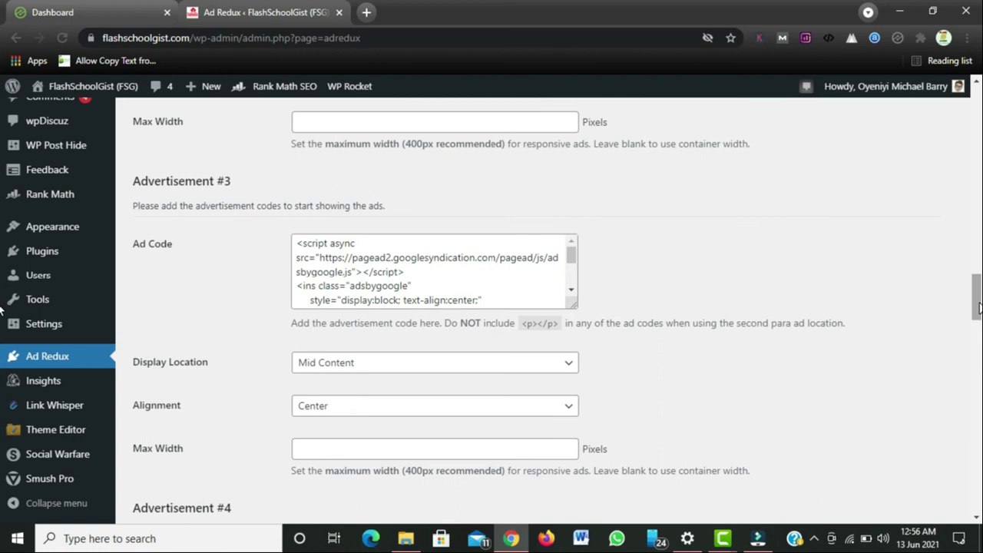
left_click(542, 367)
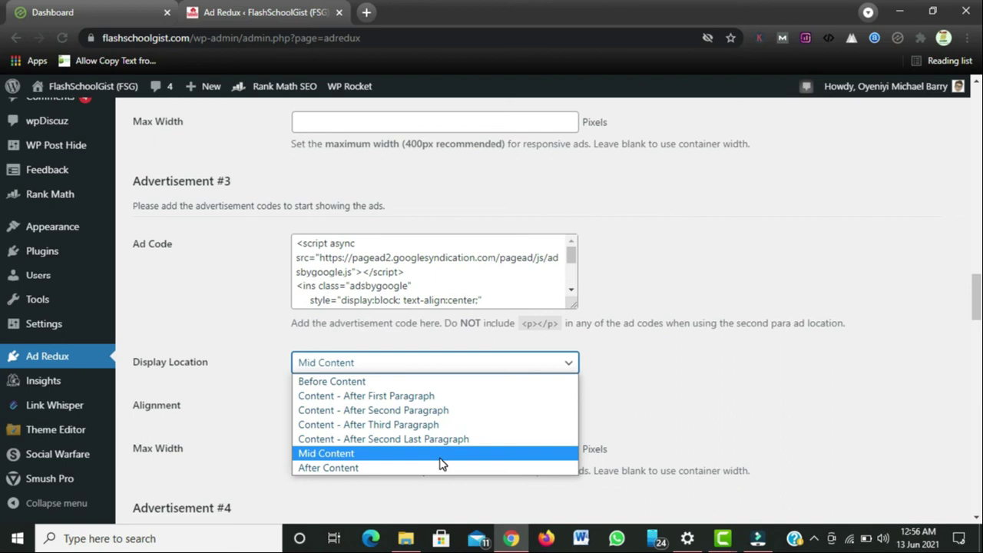
left_click(638, 400)
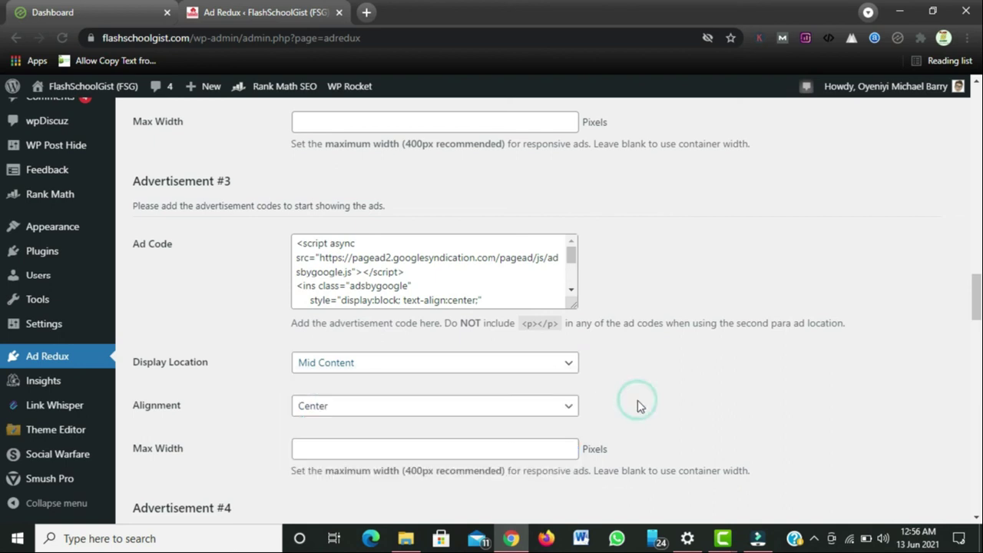
- Examine the Display Location options for Advertisement #2 and leave After Content selected
left_click_drag(977, 287, 978, 264)
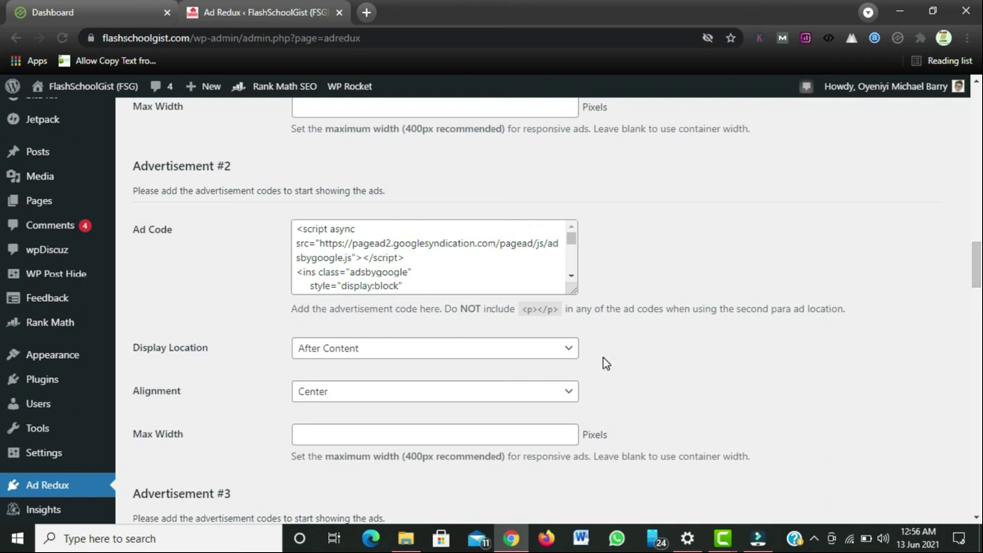
left_click(555, 350)
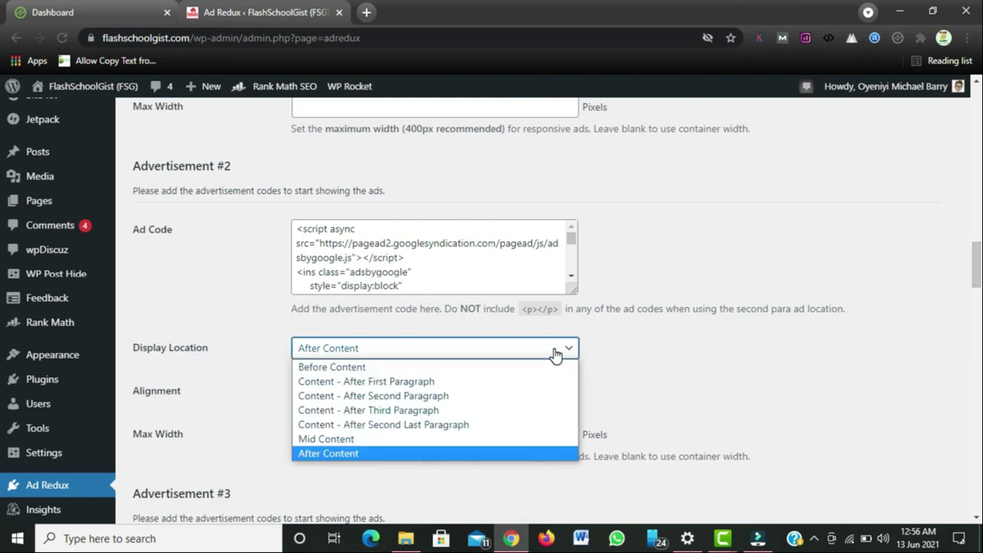
left_click(555, 350)
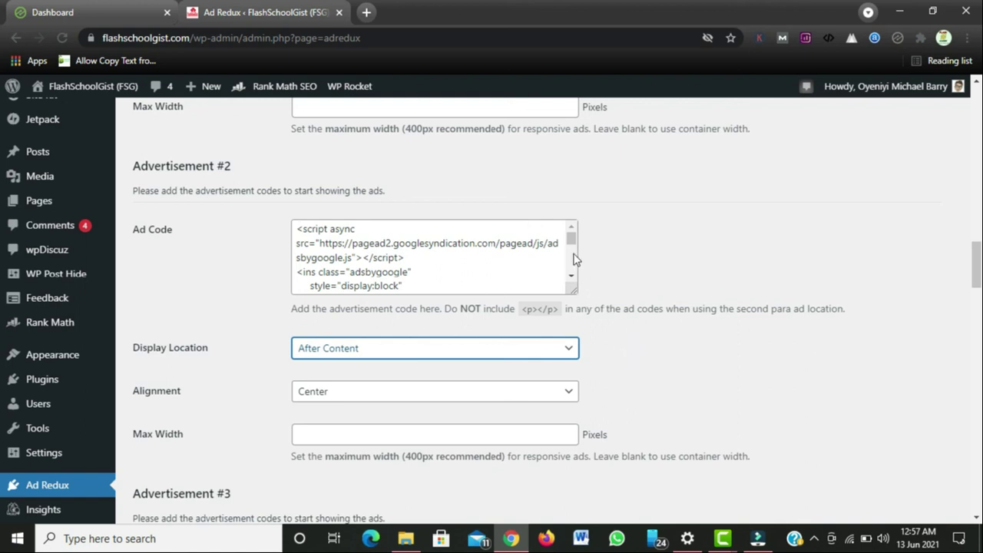
- Read through Advertisement #2's ad code and return to the Ad Style and Auto-Insert Ads settings
left_click_drag(572, 244, 571, 255)
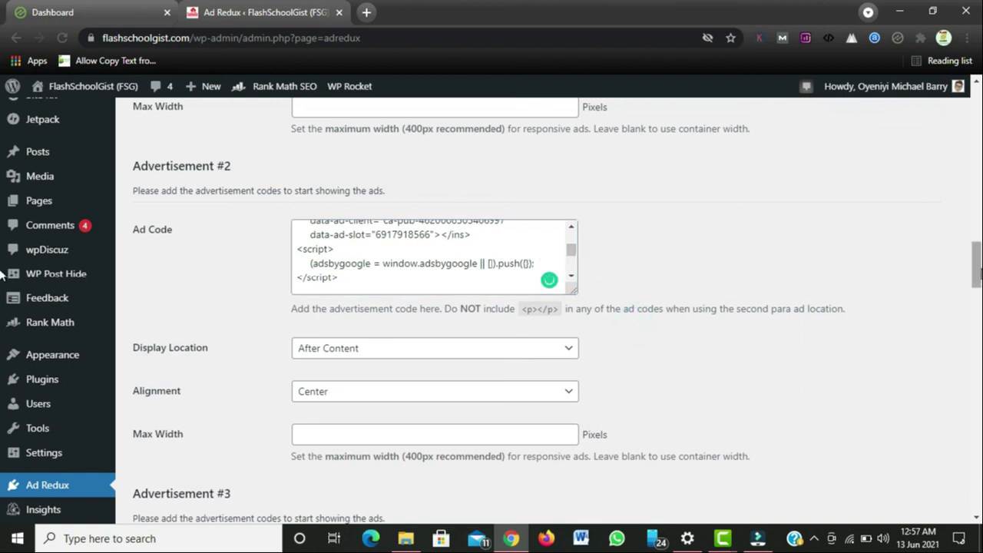
mouse_move(977, 264)
left_mouse_down()
mouse_move(978, 278)
mouse_move(978, 263)
left_mouse_up()
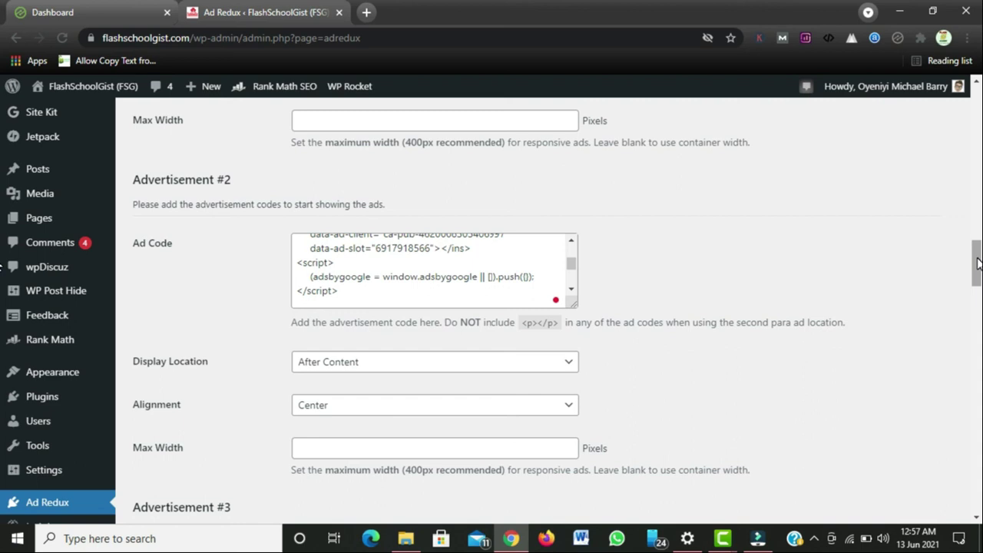
left_click_drag(977, 264, 978, 265)
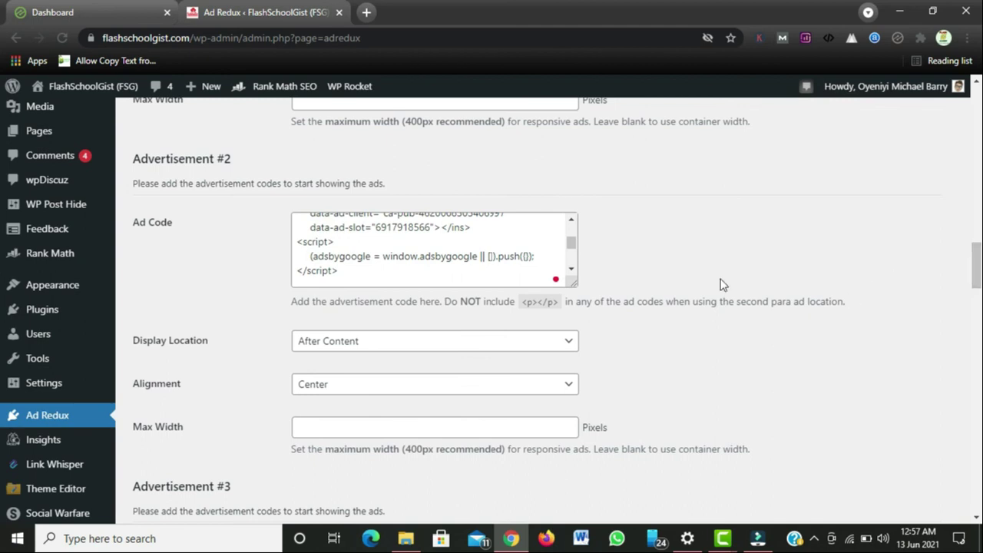
left_click(572, 243)
mouse_move(572, 242)
left_mouse_down()
mouse_move(571, 260)
mouse_move(575, 226)
left_mouse_up()
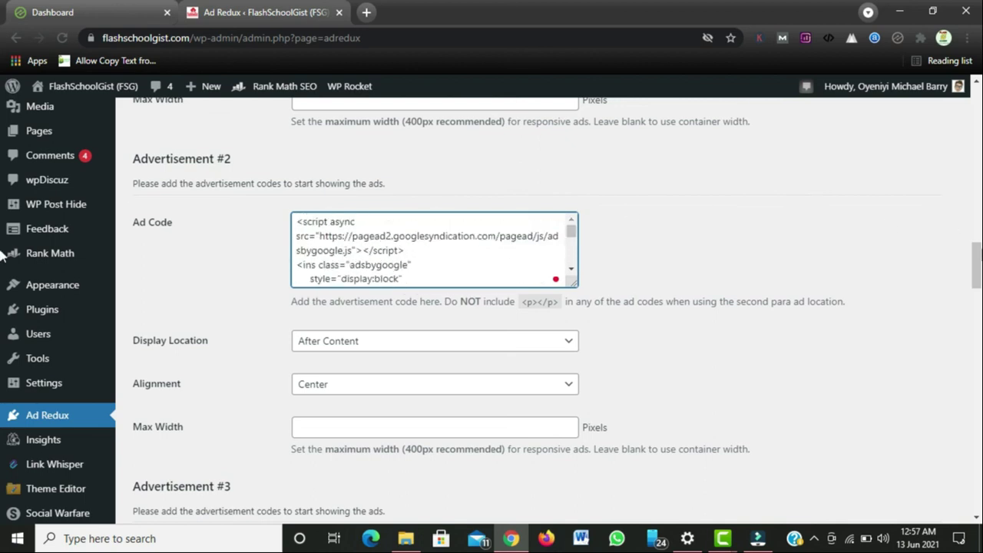
left_click_drag(977, 265, 978, 157)
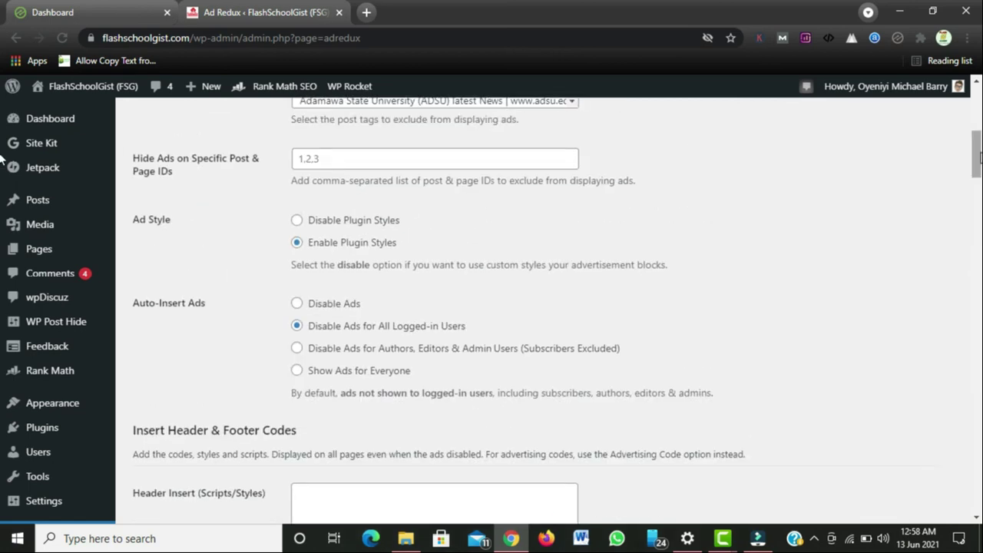